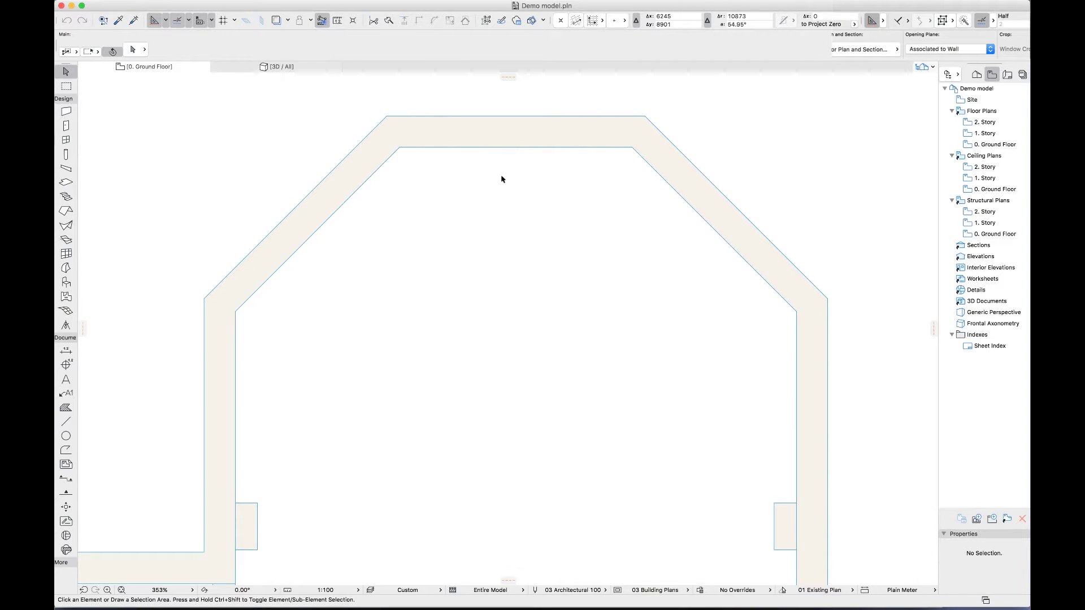
- Choose Cadimage Window from Cadimage Library 20 as the default window object
click(502, 143)
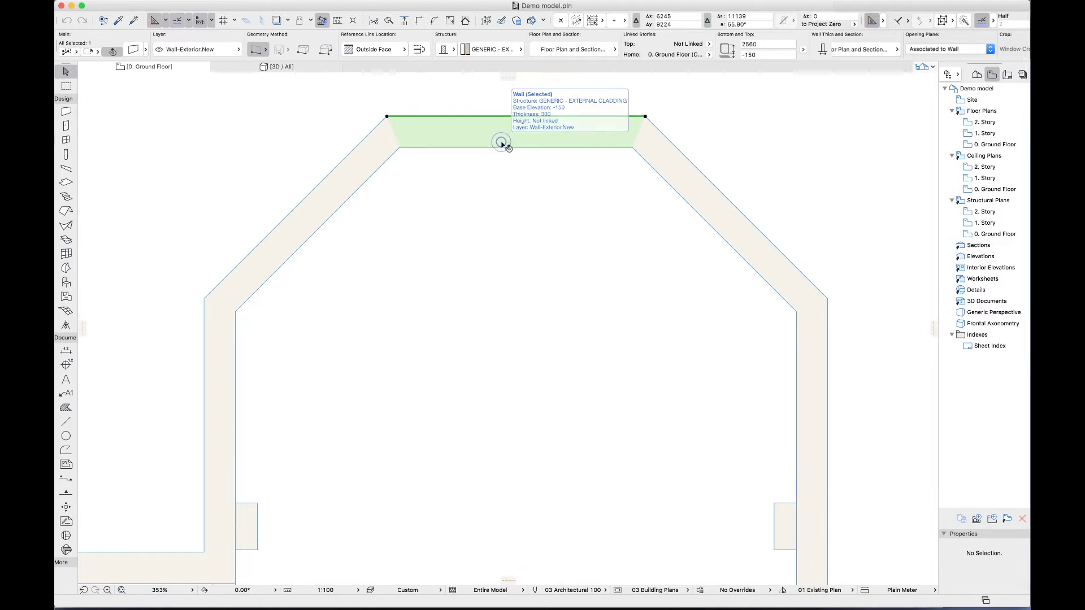
click(479, 191)
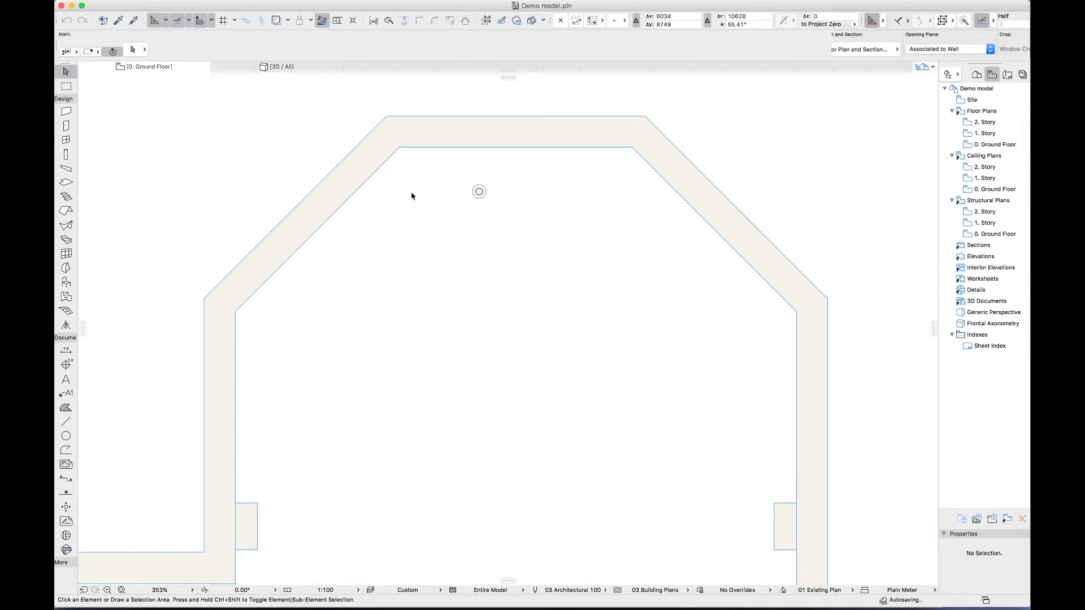
double_click(65, 139)
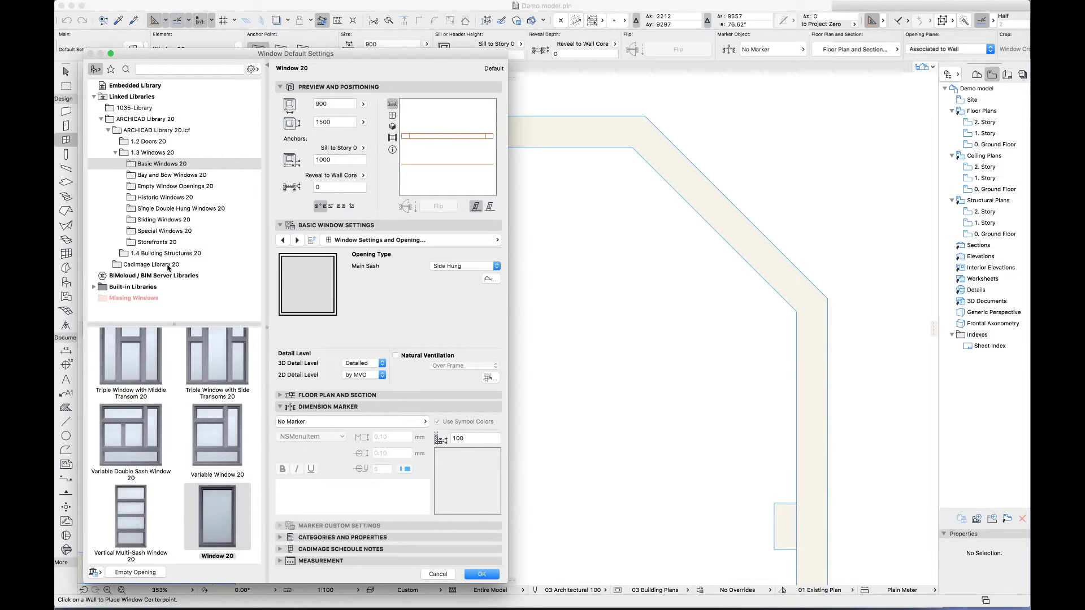
click(168, 265)
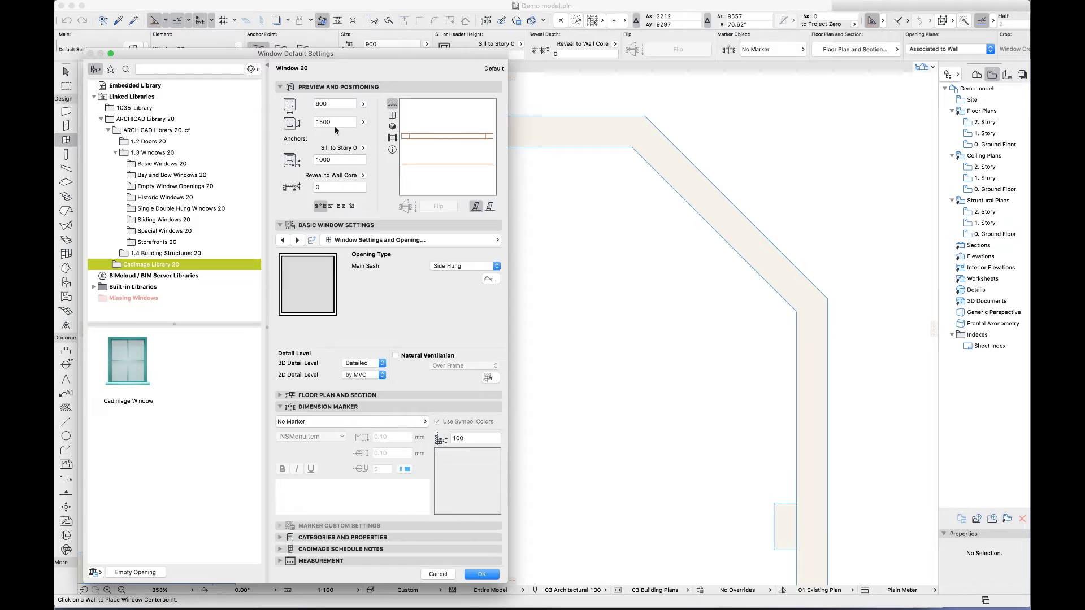
click(135, 364)
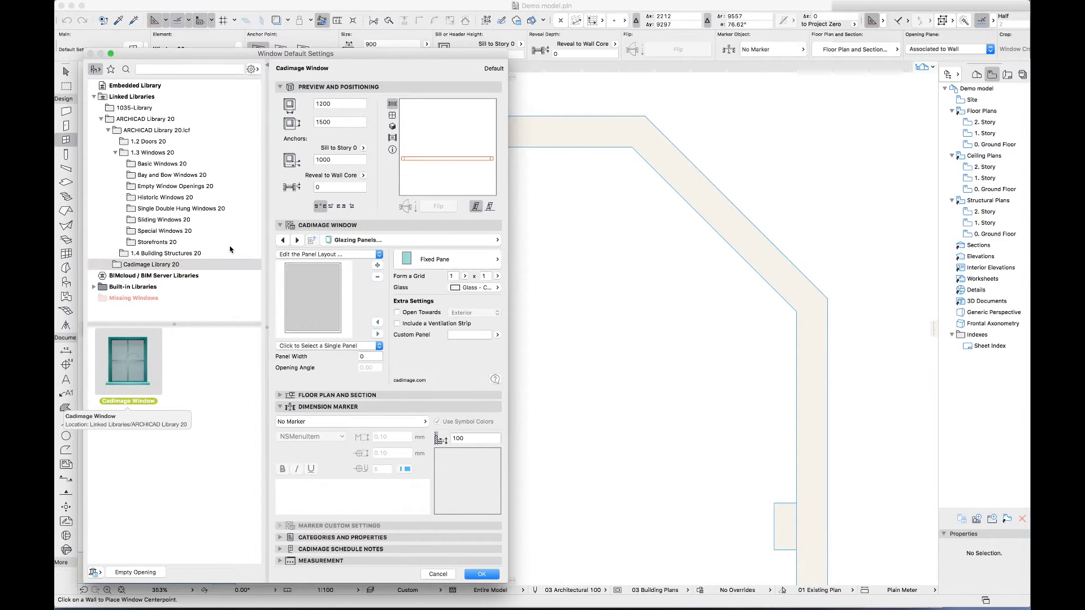
- Size the default window 1600 wide by 1200 high
click(339, 105)
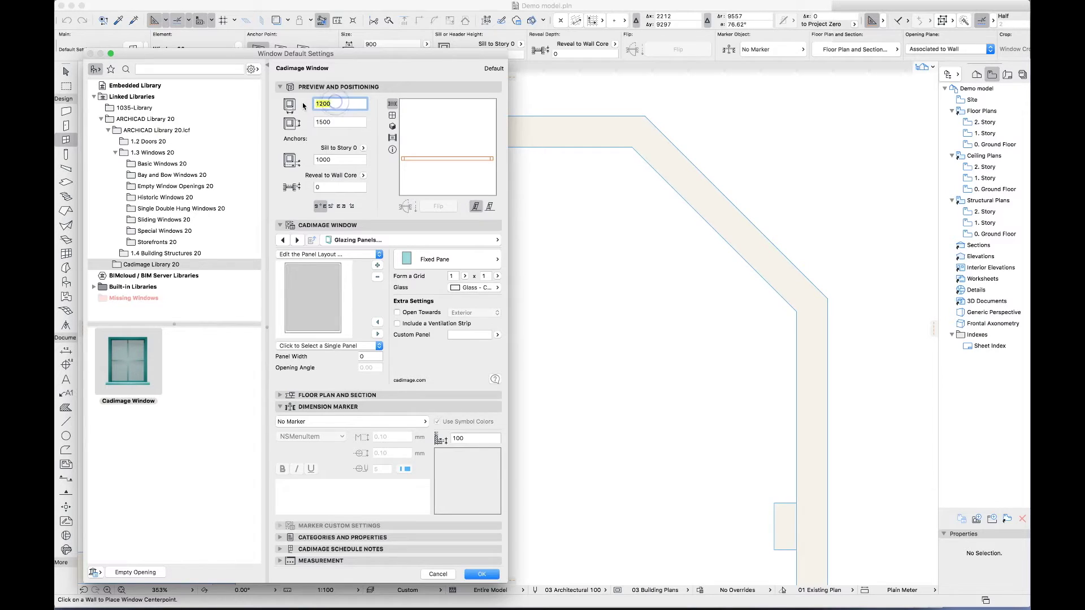
text(1)
key(Tab)
text(12)
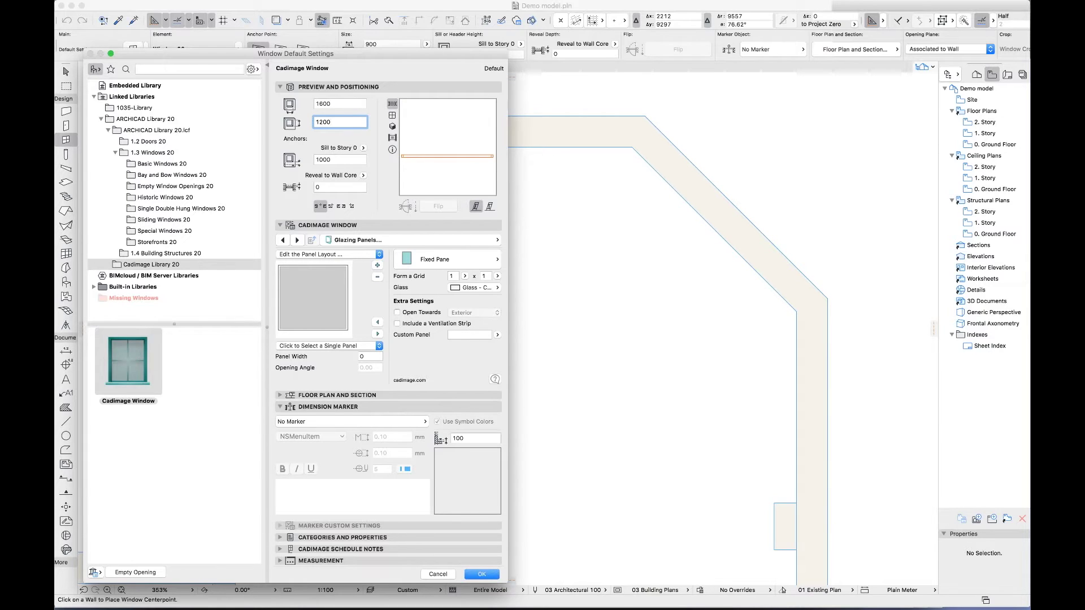
- Add a second glazing panel alongside and set the left pane width to 600
click(454, 241)
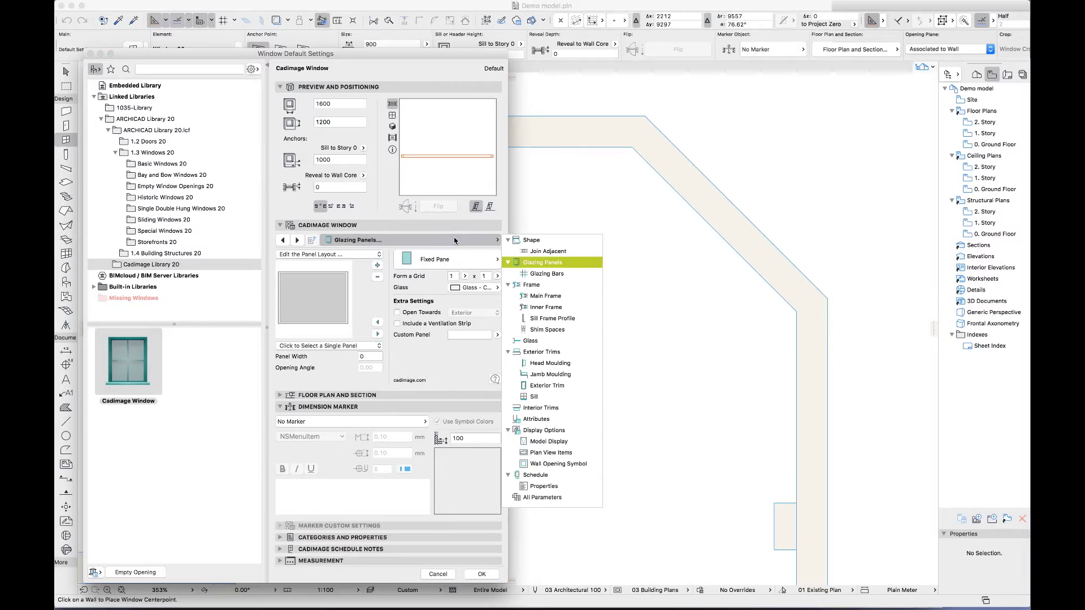
click(523, 263)
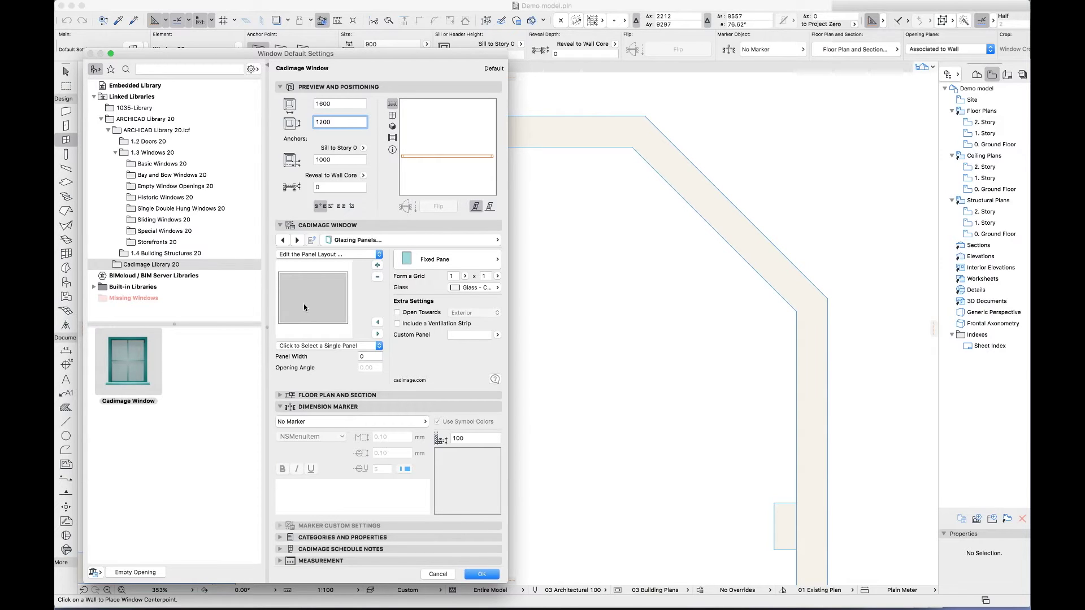
click(378, 266)
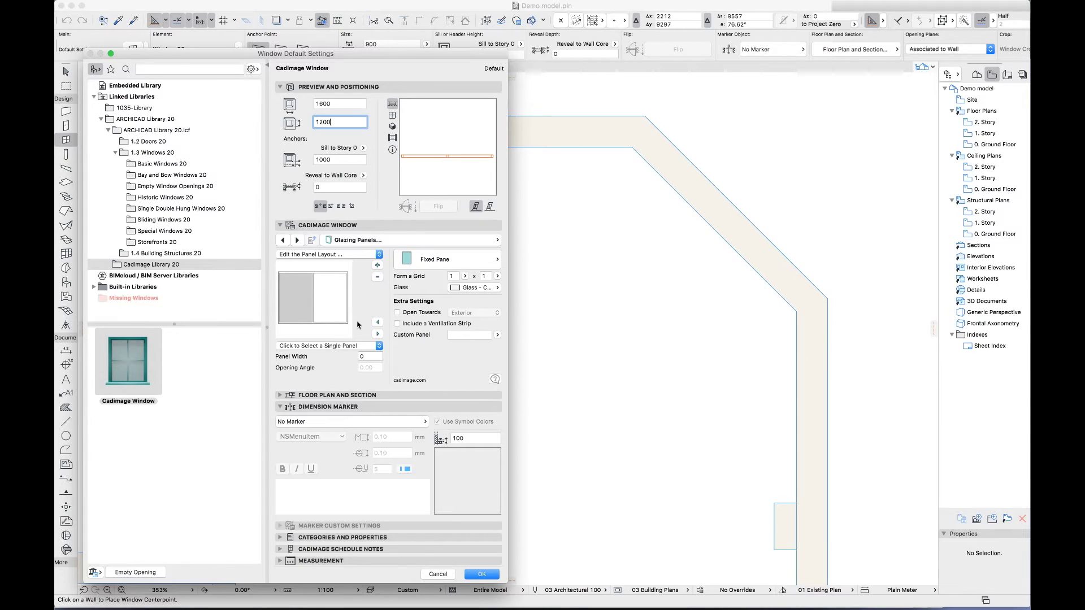
double_click(360, 357)
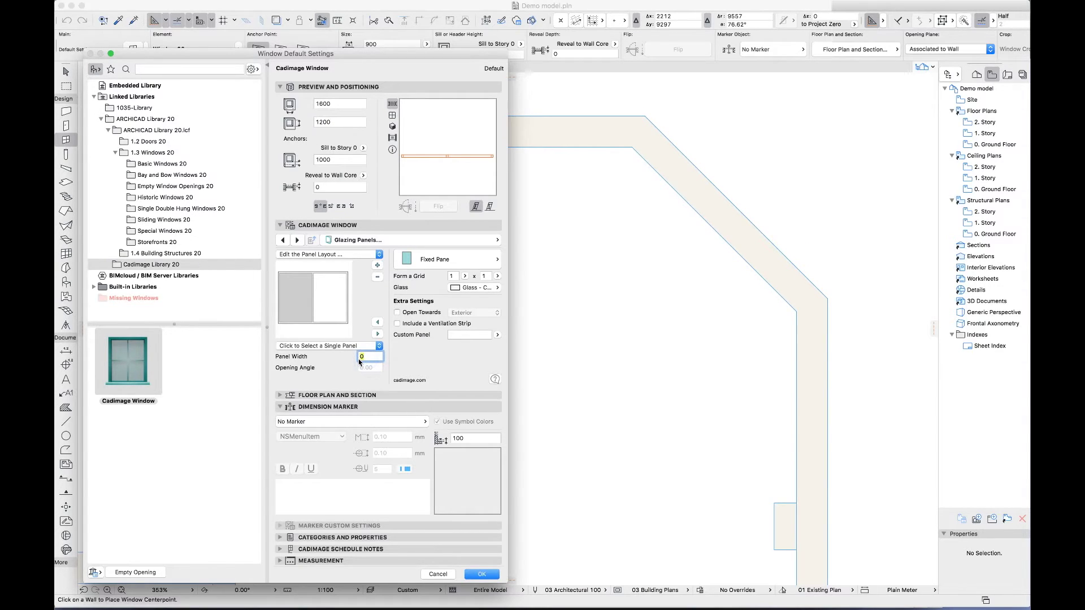
text(600)
key(Tab)
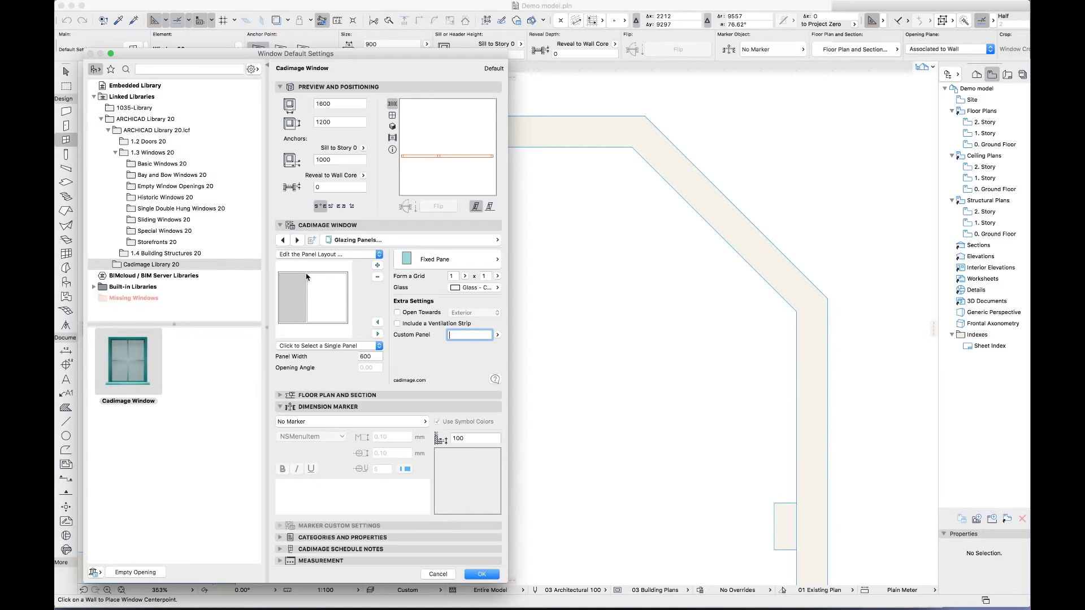
- Insert a panel above the left pane and make it an awning
click(320, 255)
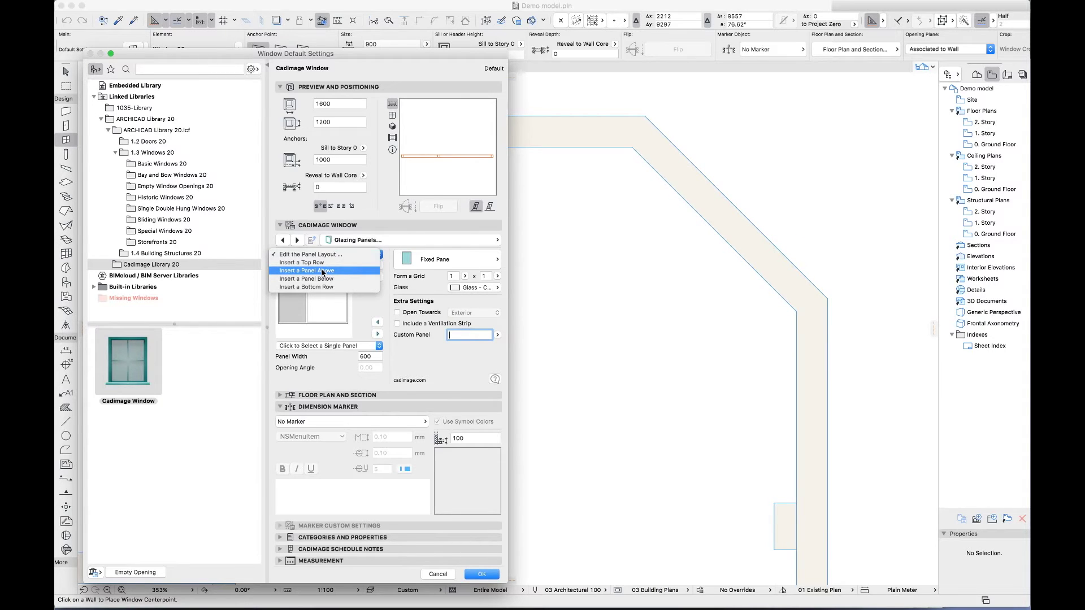
click(322, 271)
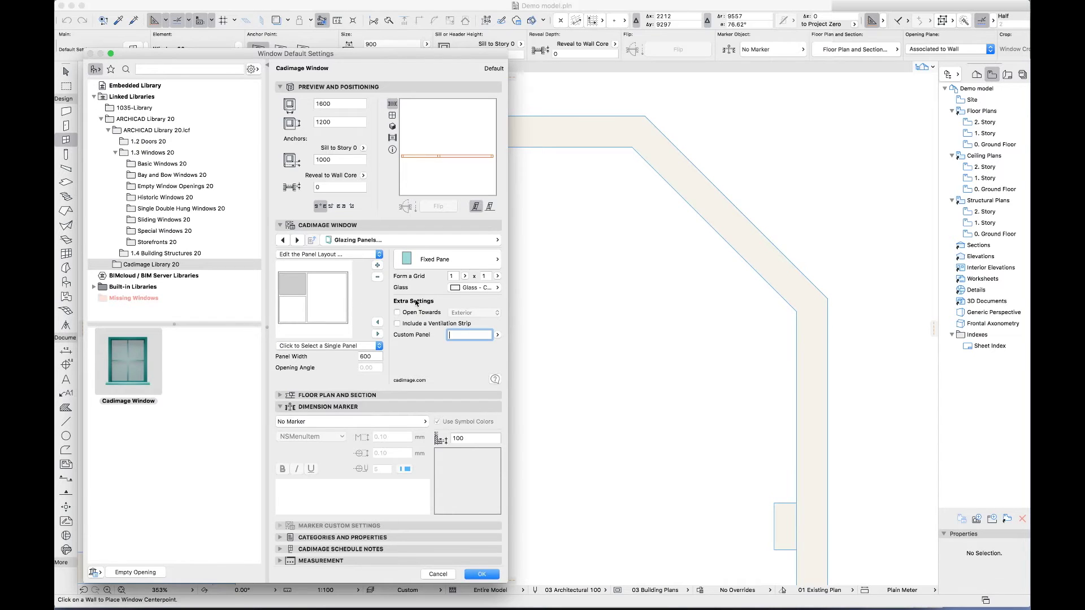
click(462, 261)
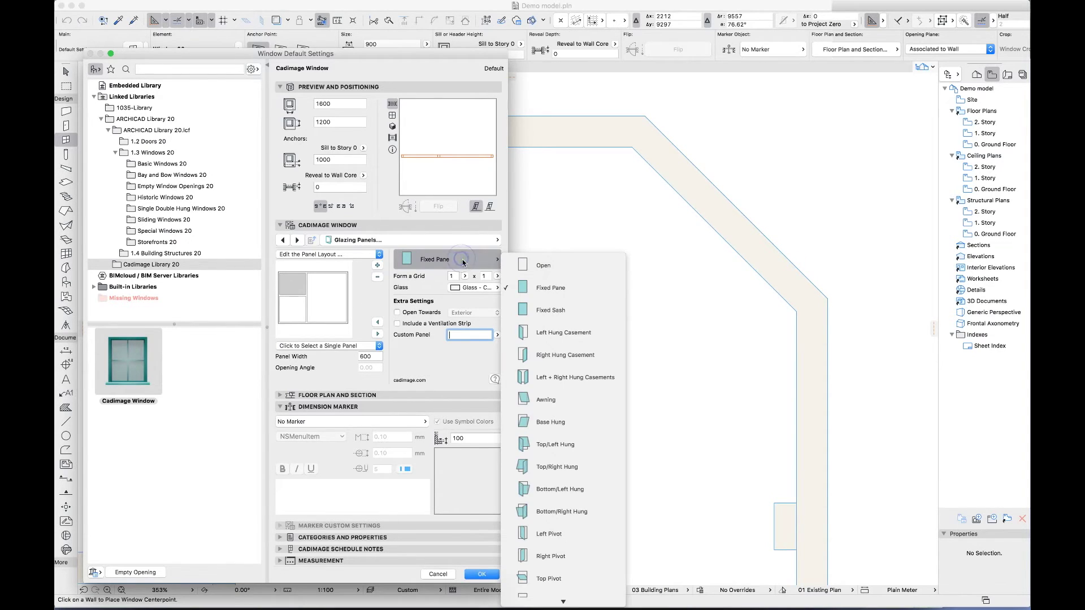
click(542, 401)
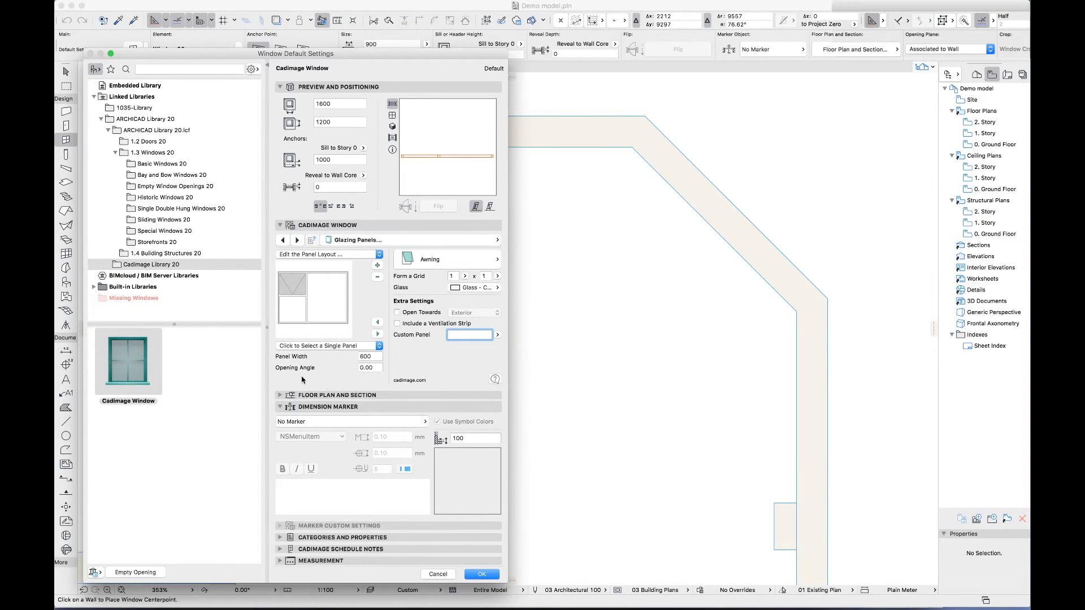
- Make the lower-left panel a left-hung casement and check the layout in elevation preview
click(297, 316)
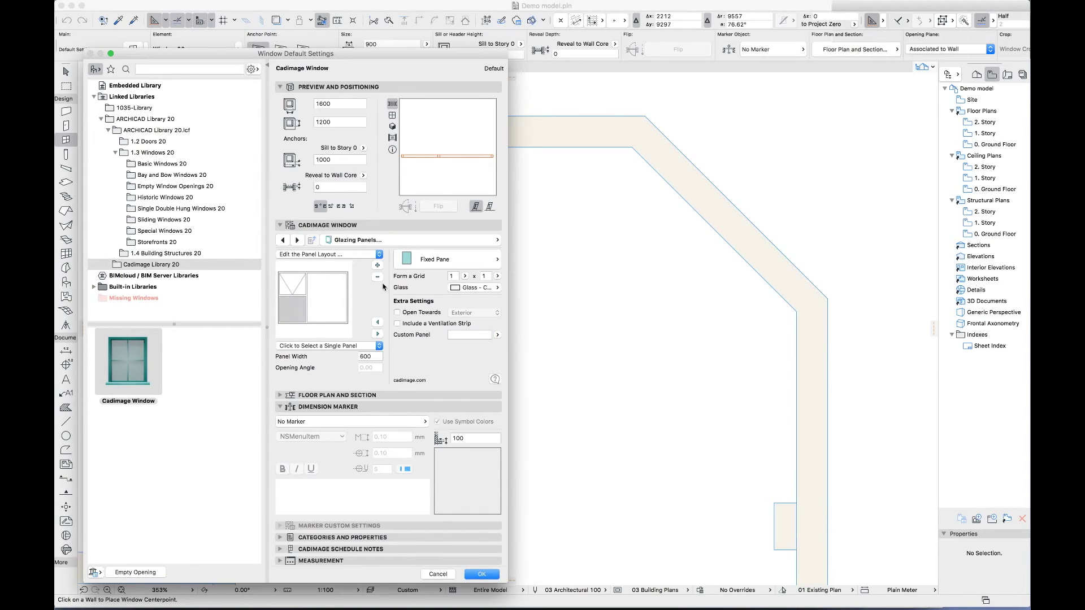
click(459, 265)
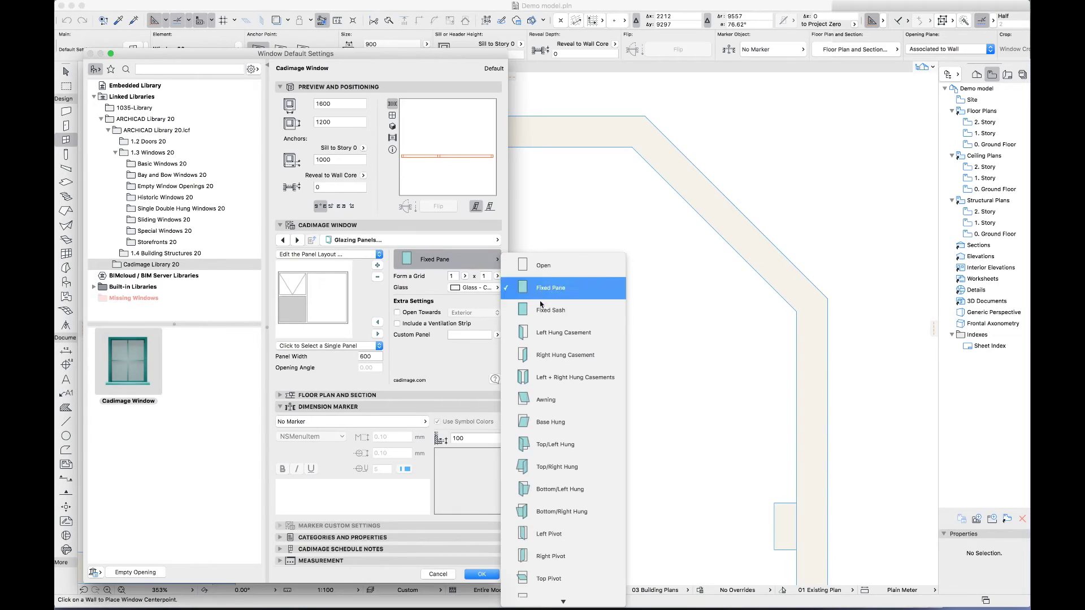
click(543, 337)
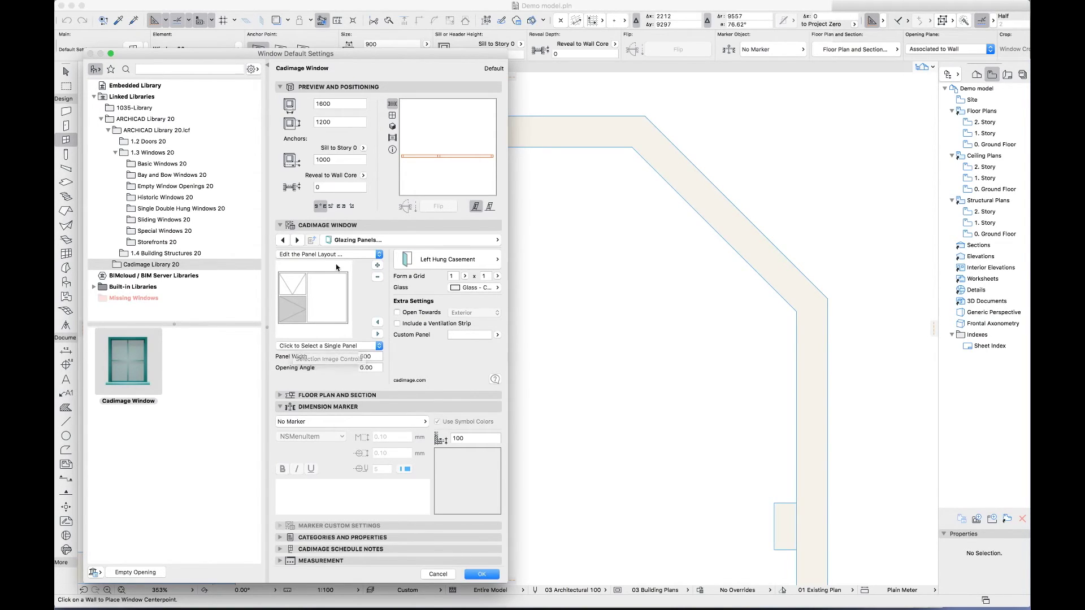
click(392, 117)
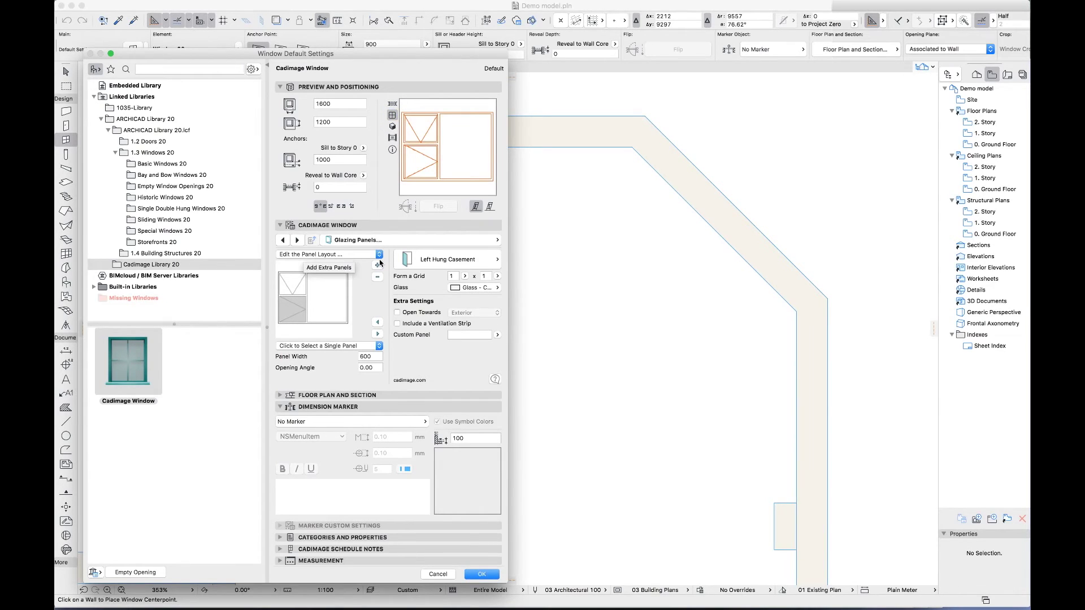
click(299, 279)
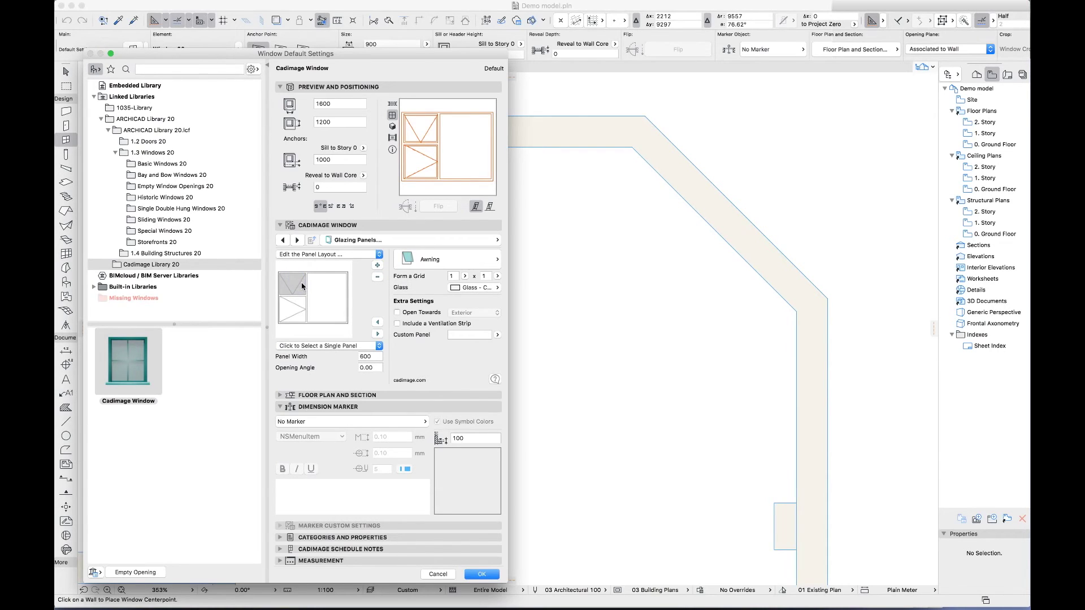
- On the Shape settings page, reduce setout dimension B from 500 to 400
click(341, 243)
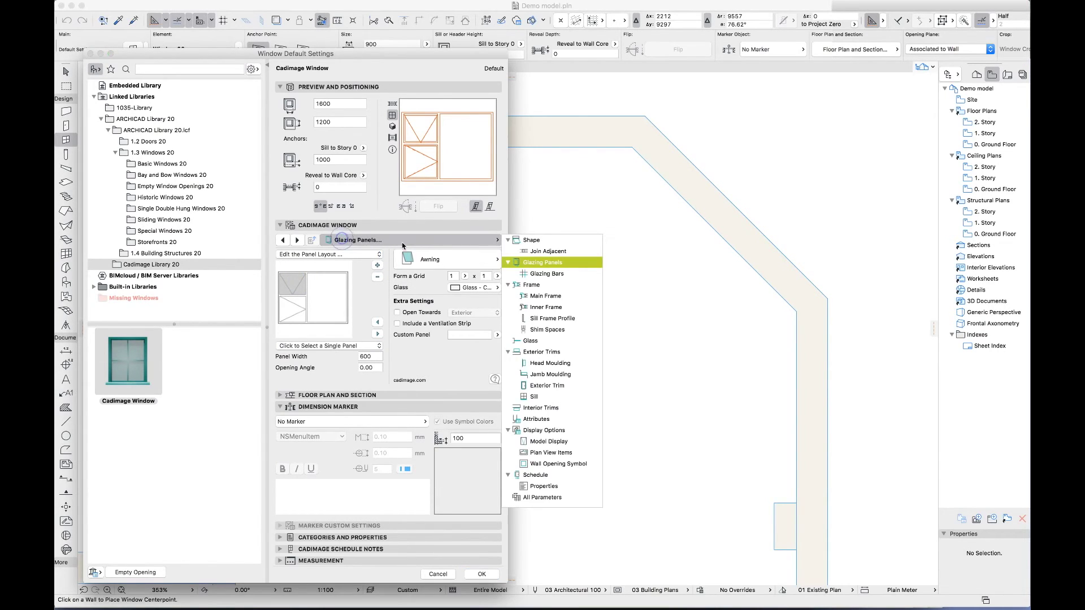
click(536, 242)
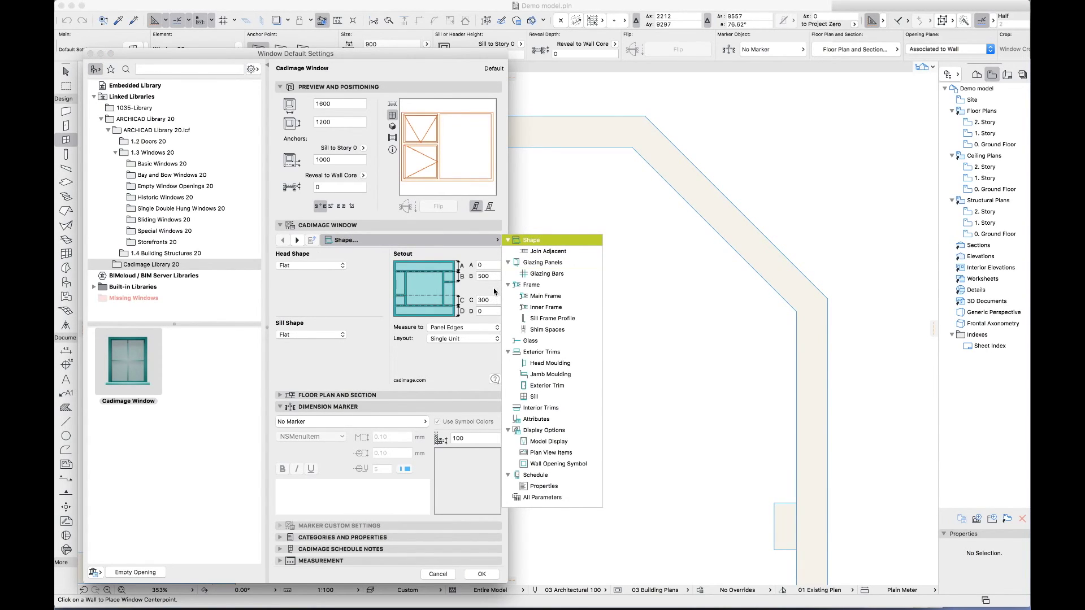
click(493, 276)
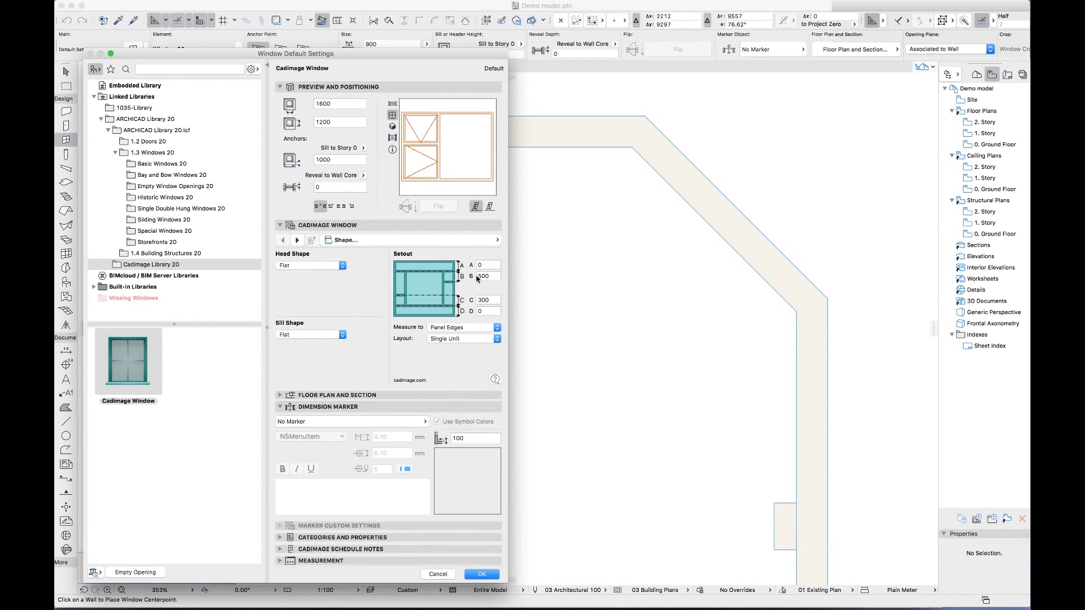
double_click(484, 276)
text(4)
key(Tab)
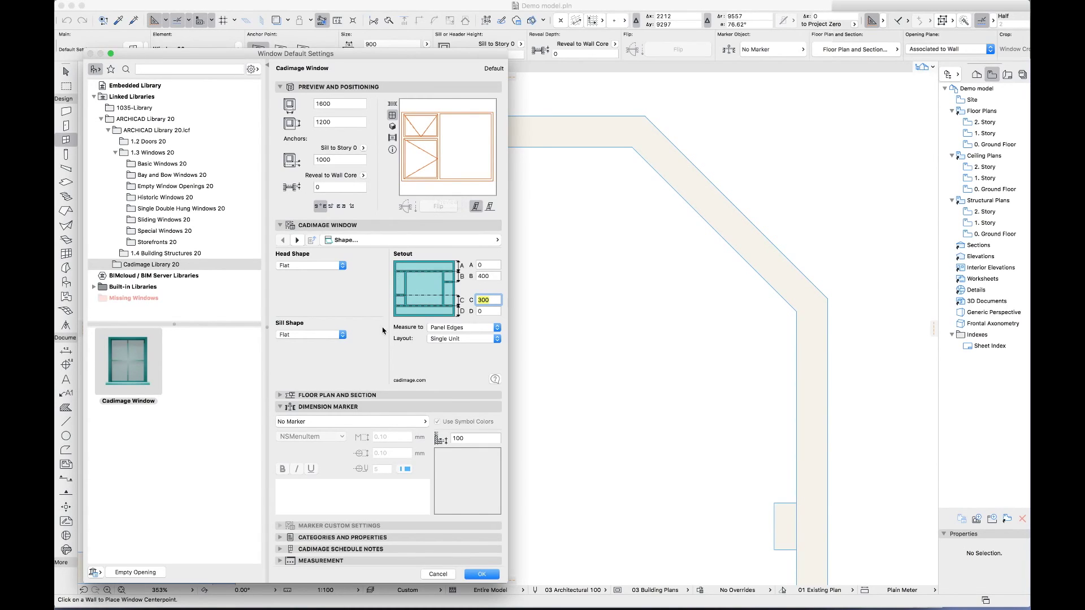
- Place the Cadimage window centred in the bay's top wall with its opening direction set
click(486, 578)
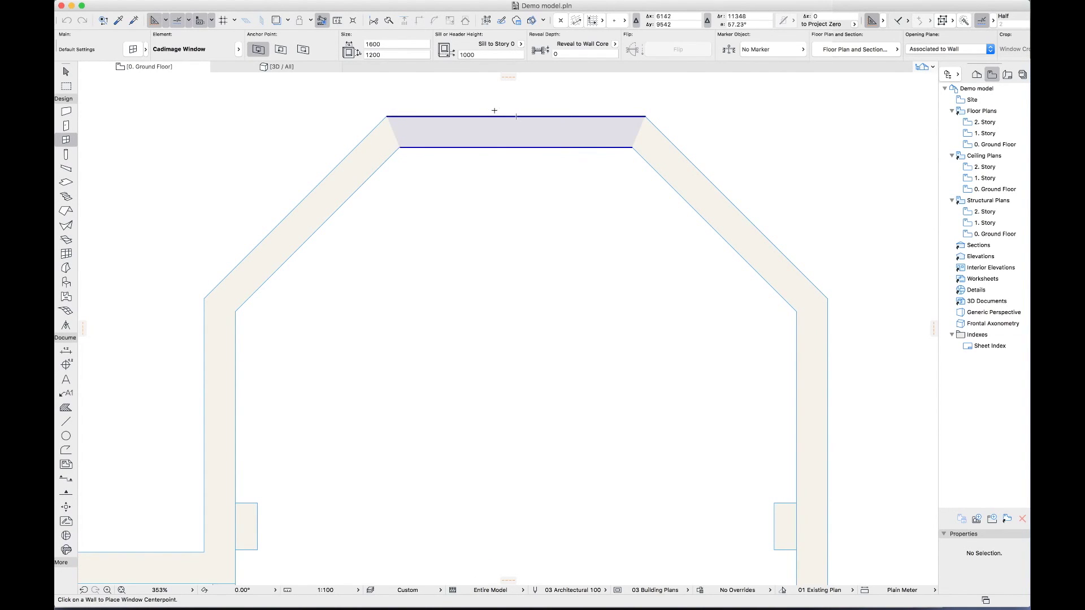
click(515, 116)
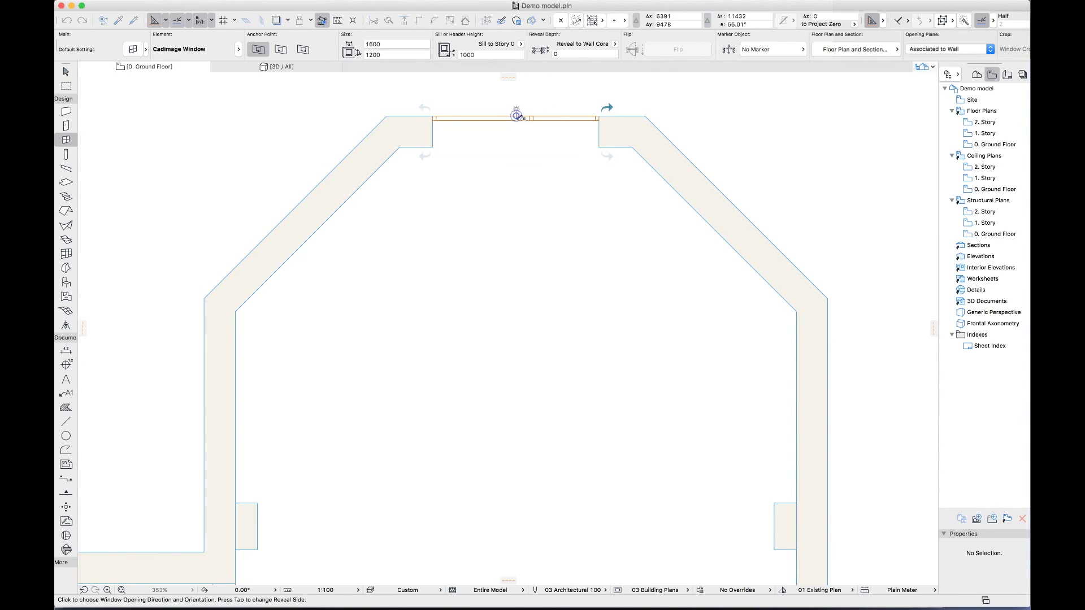
click(516, 105)
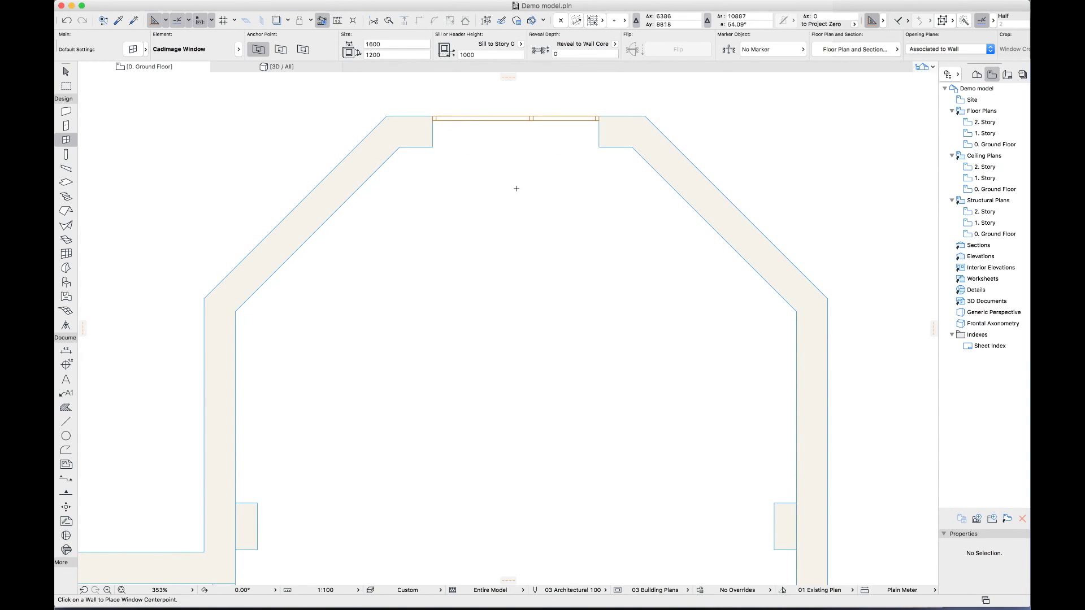
key(shift)
- Show the model in 3D and zoom in on the placed window
key(F3)
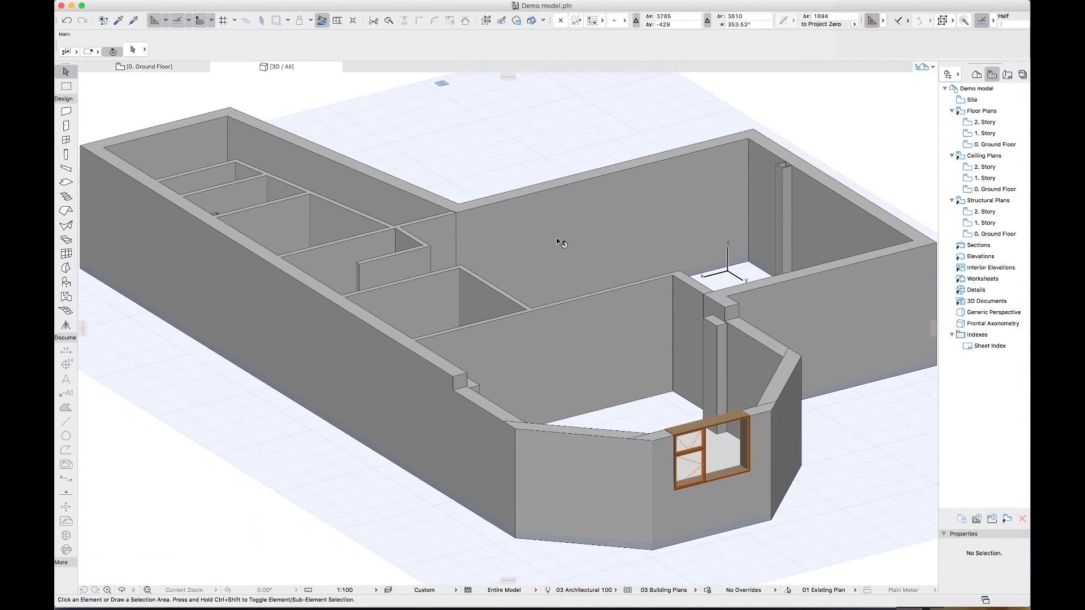
scroll(725, 452, up, 3)
scroll(726, 452, up, 3)
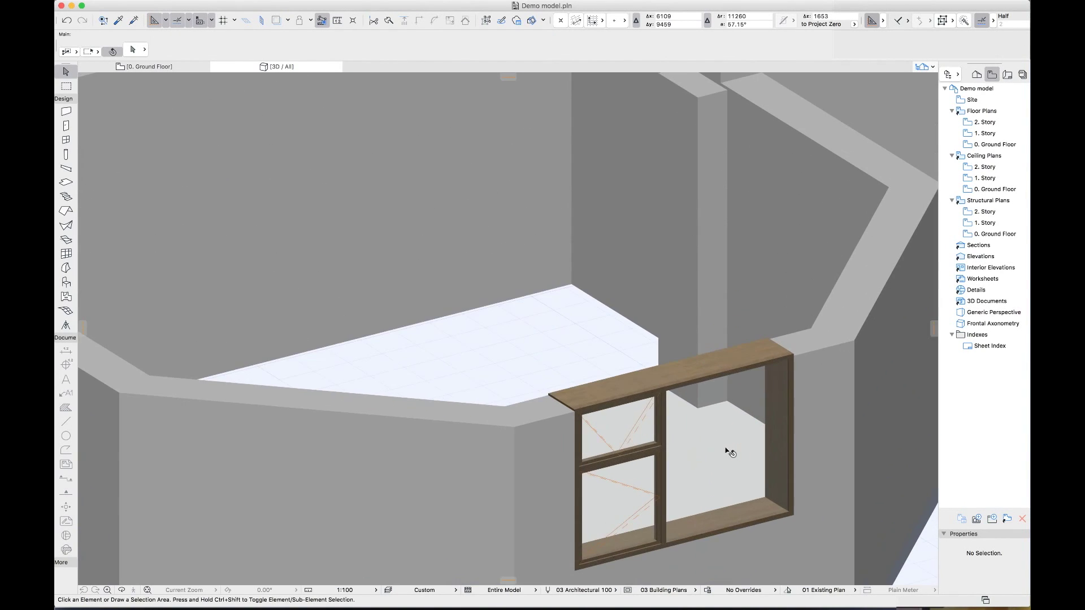
scroll(727, 450, up, 2)
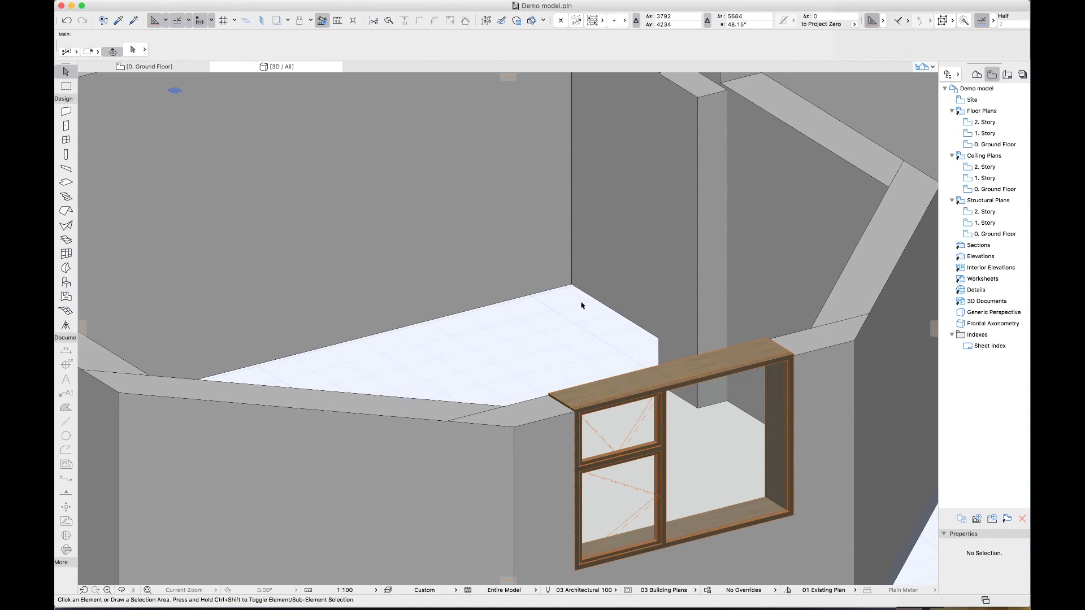